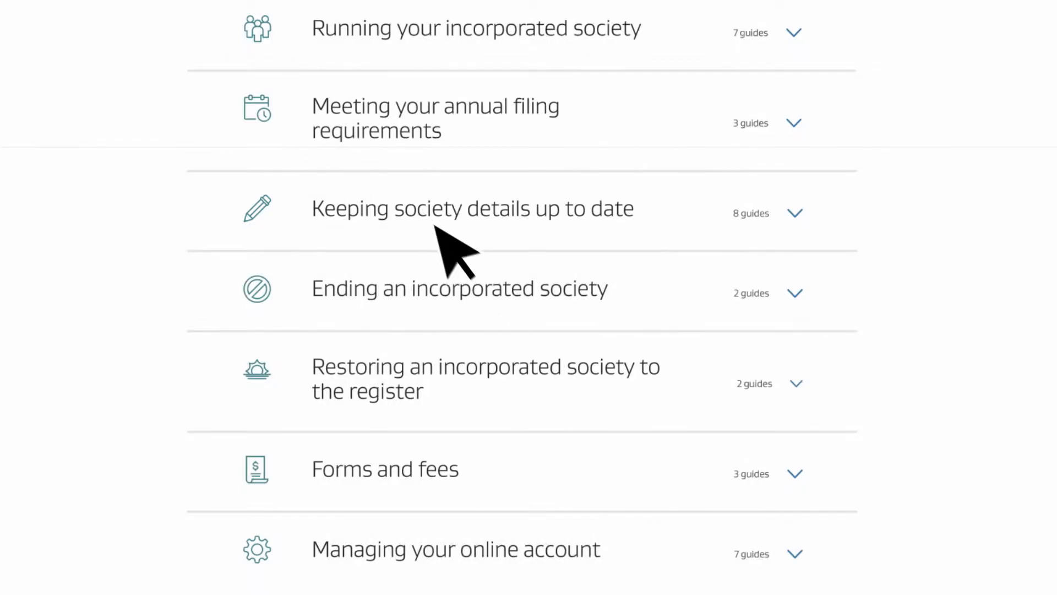
click(438, 212)
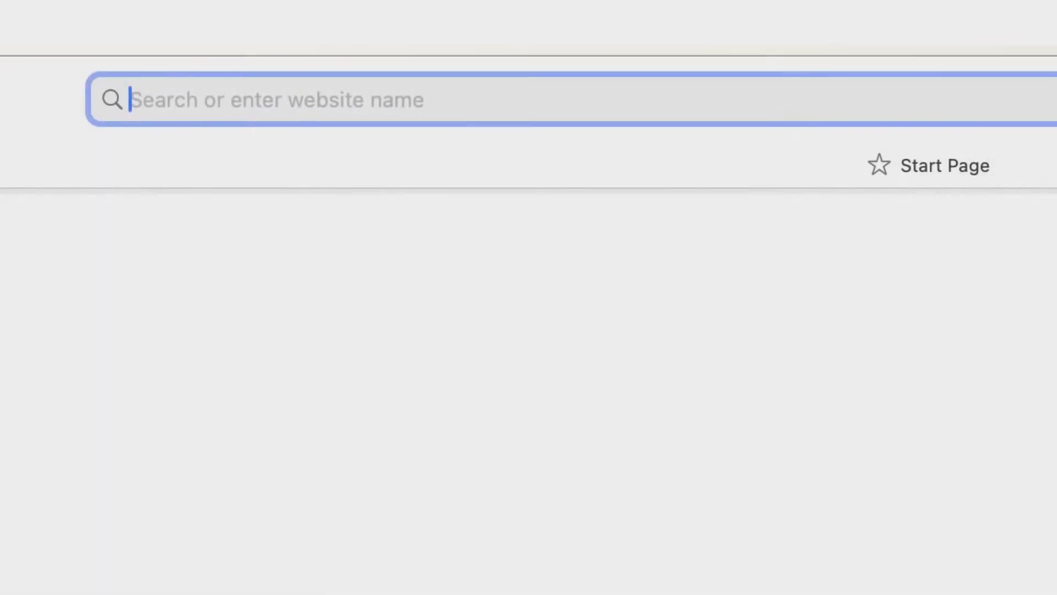
text(www.societies.govt.nz)
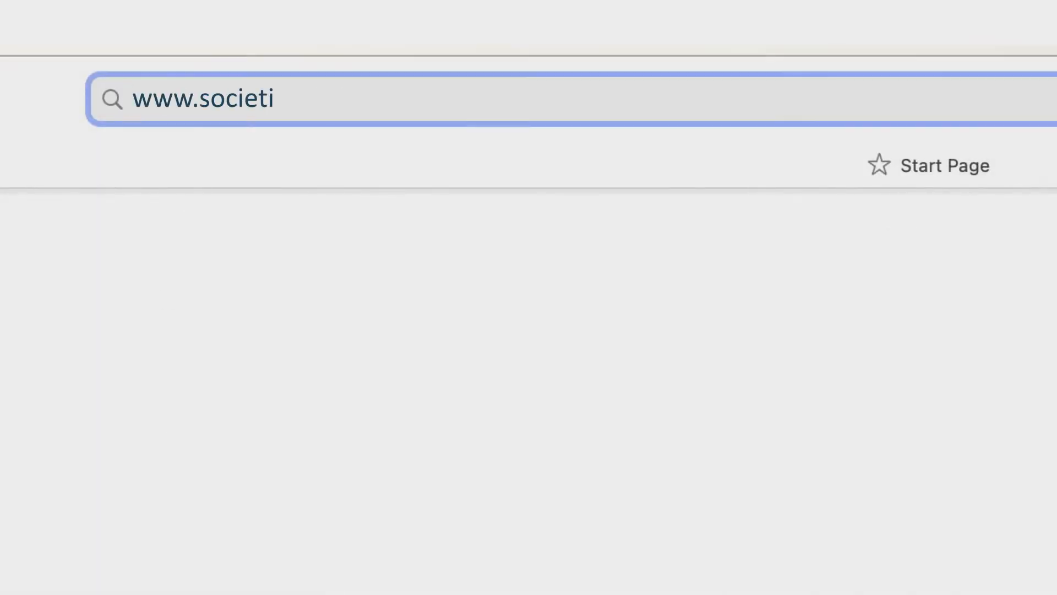
key(Return)
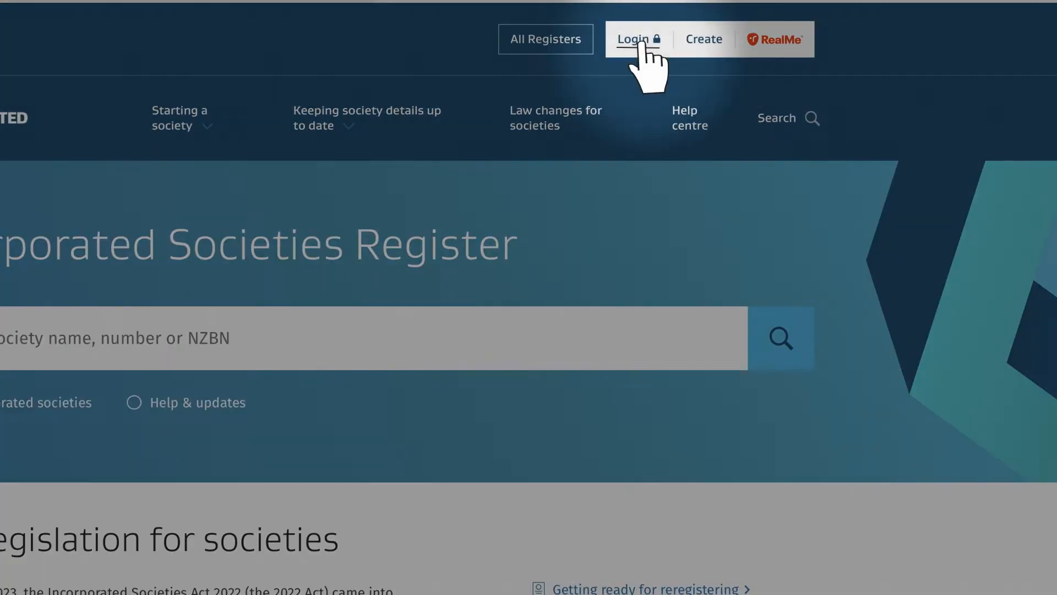
Log in with RealMe, entering the account username and password.
click(639, 40)
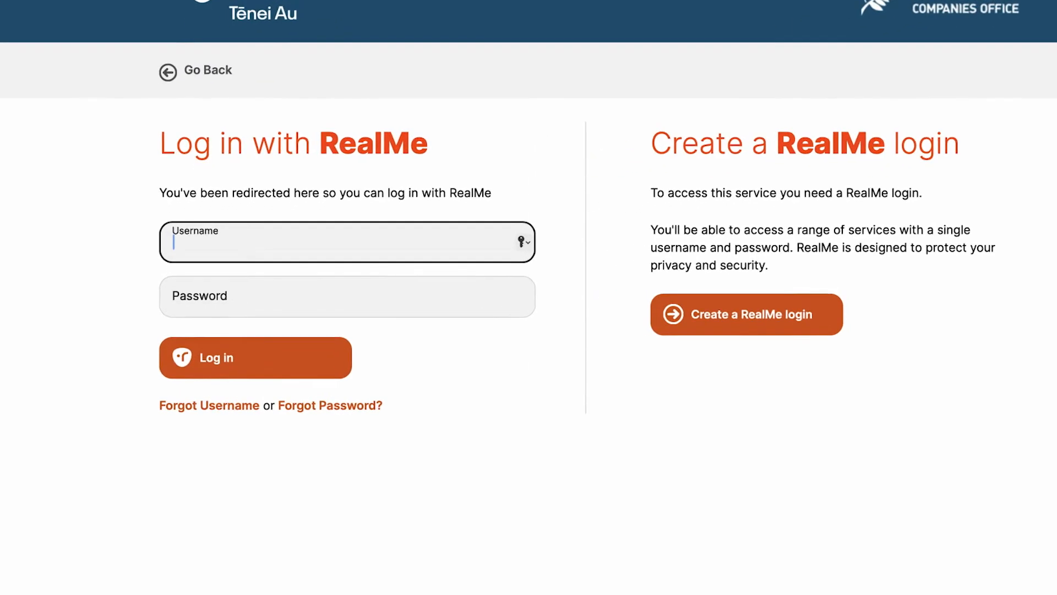
text(Test Tes)
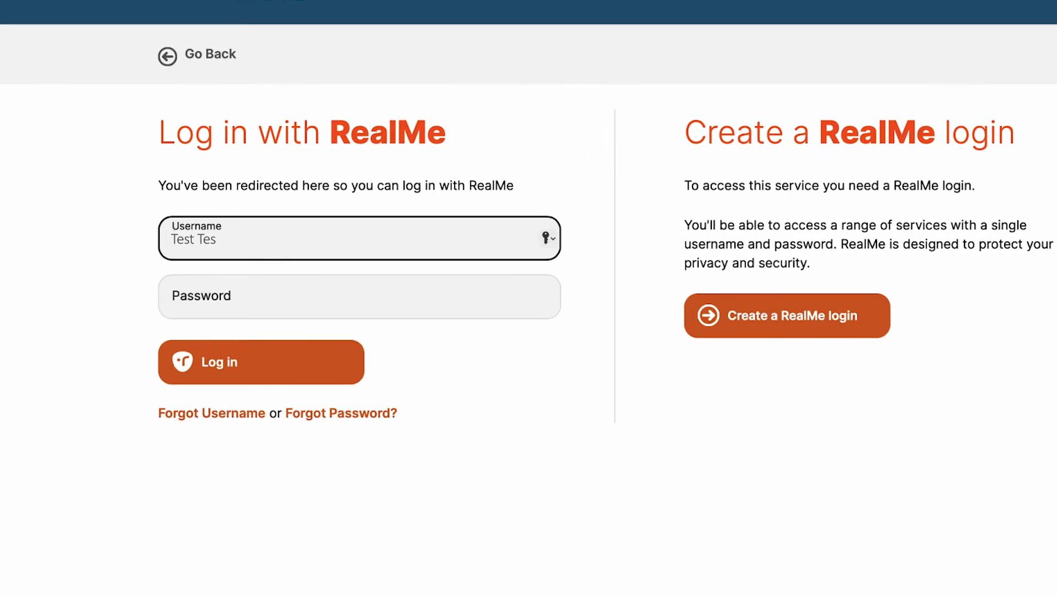
key(Tab)
text(•••••••••)
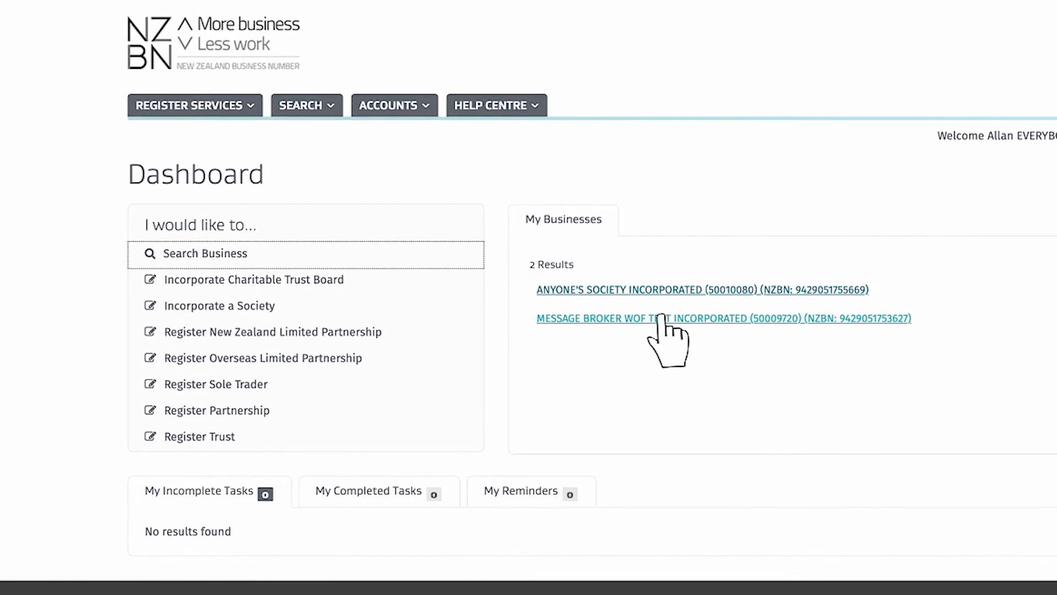
Open MESSAGE BROKER WOF TEST INCORPORATED and start the Reregister Under 2022 Act application.
click(661, 318)
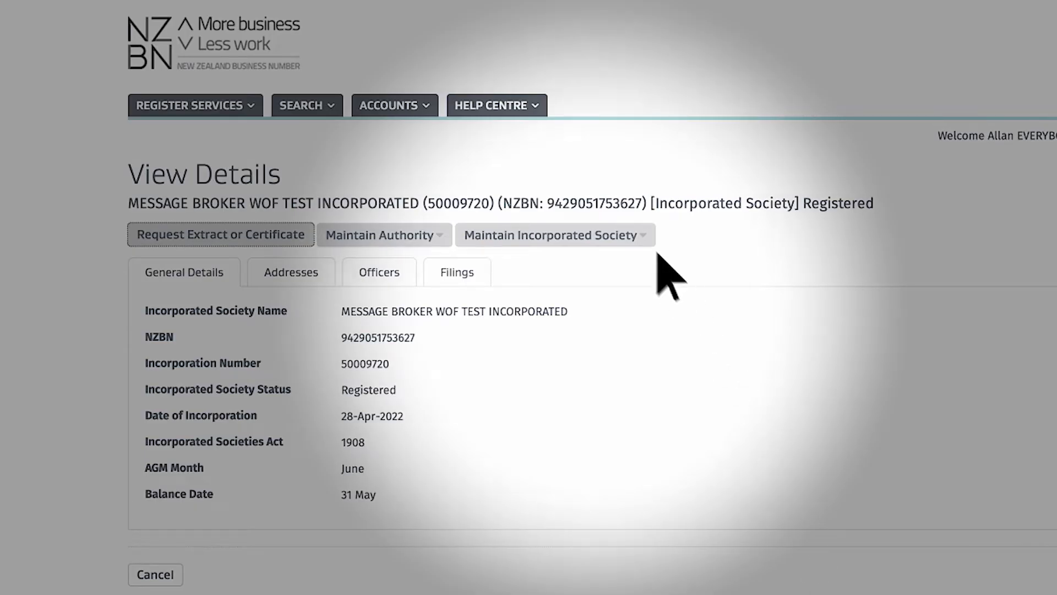
click(644, 237)
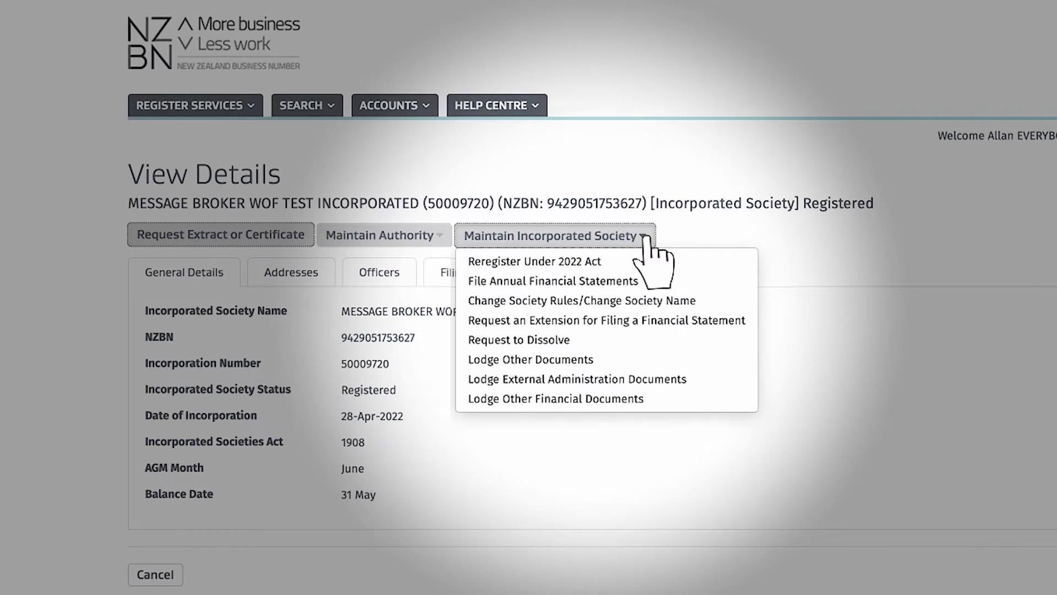
click(702, 264)
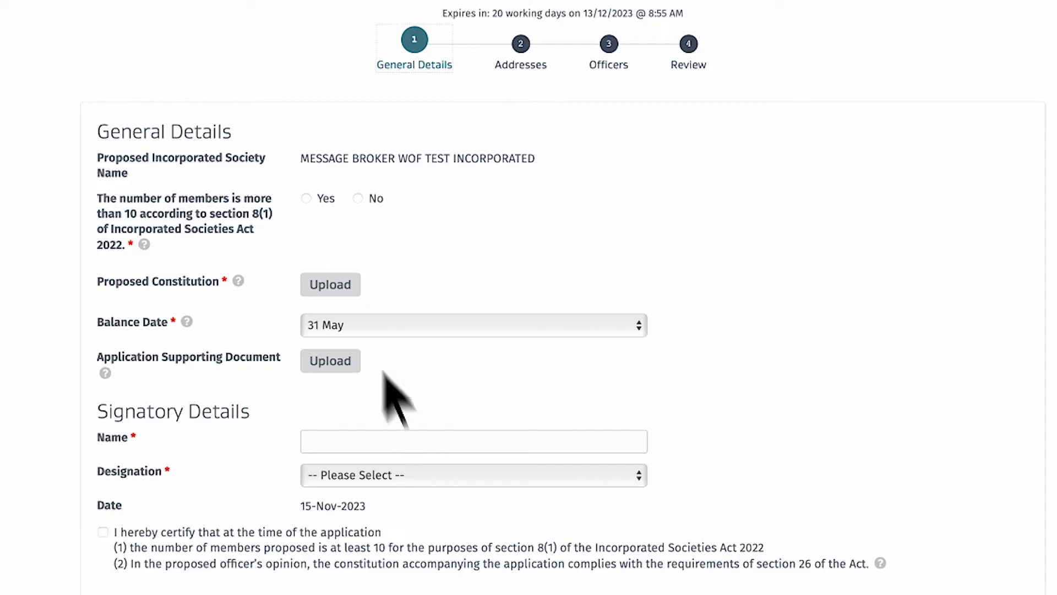
Answer Yes to more than 10 members and upload Constitution for MBWT Inc Soc.docx as the proposed constitution.
click(306, 198)
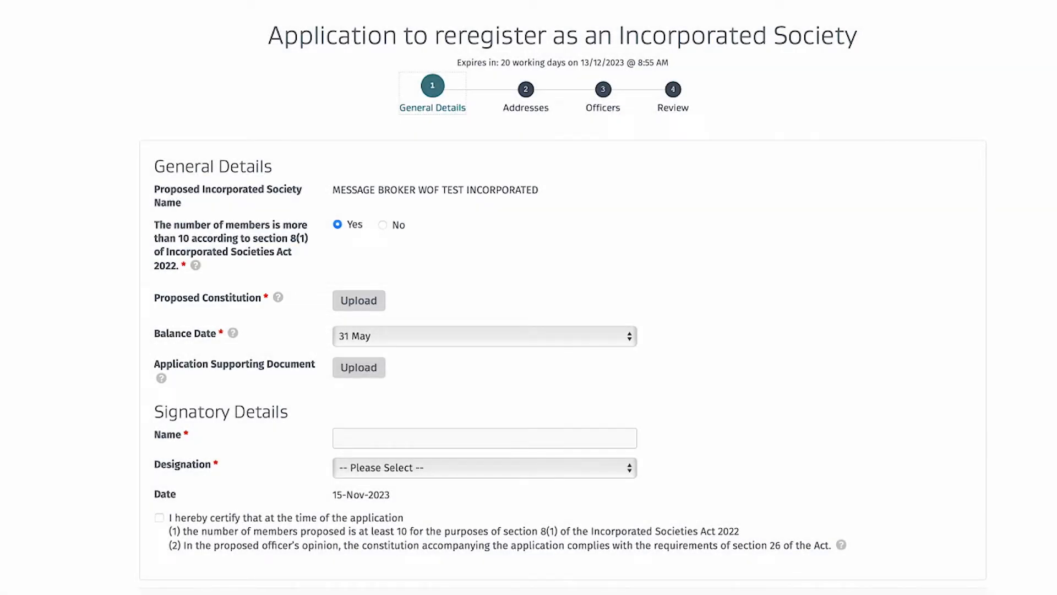
click(379, 302)
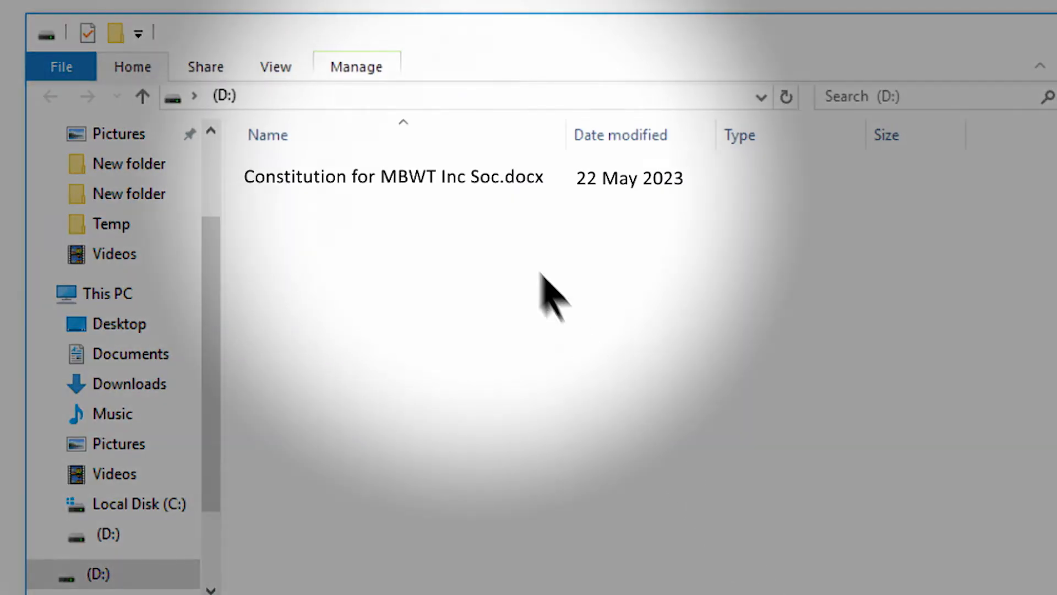
click(472, 182)
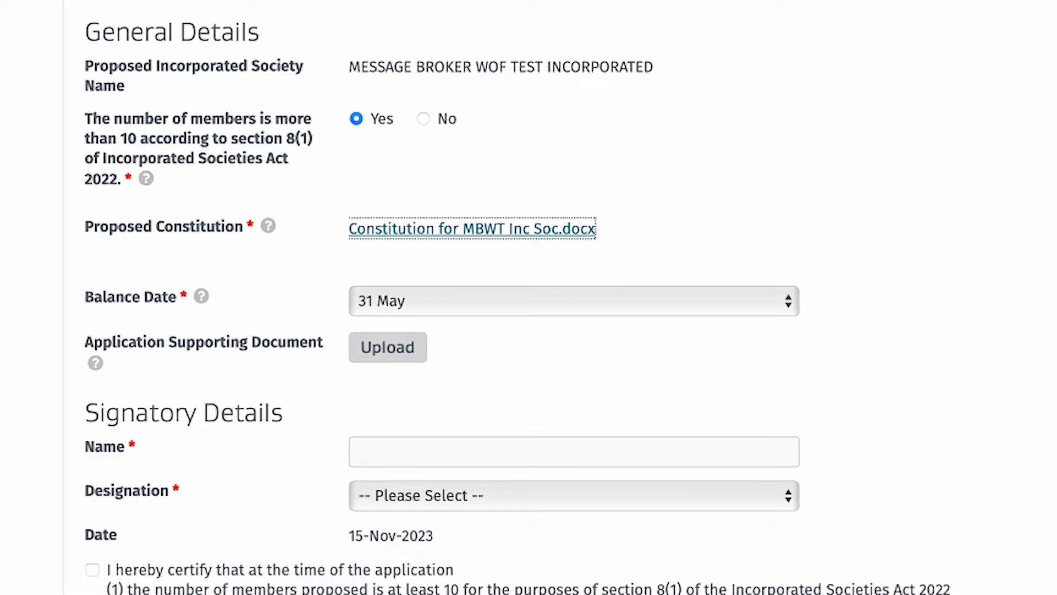
Set the balance date to 30 November.
click(782, 307)
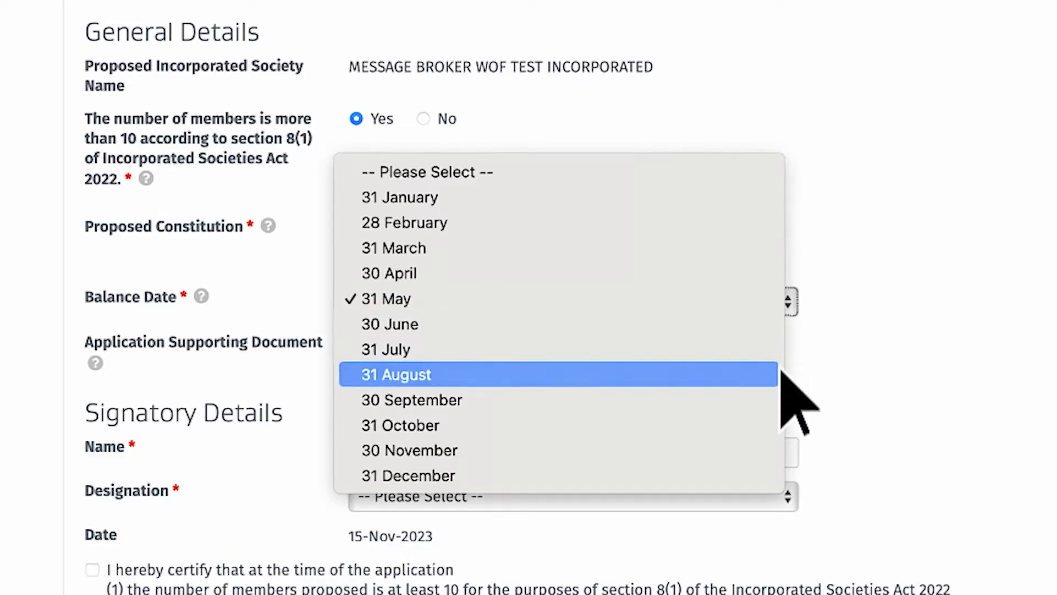
click(782, 450)
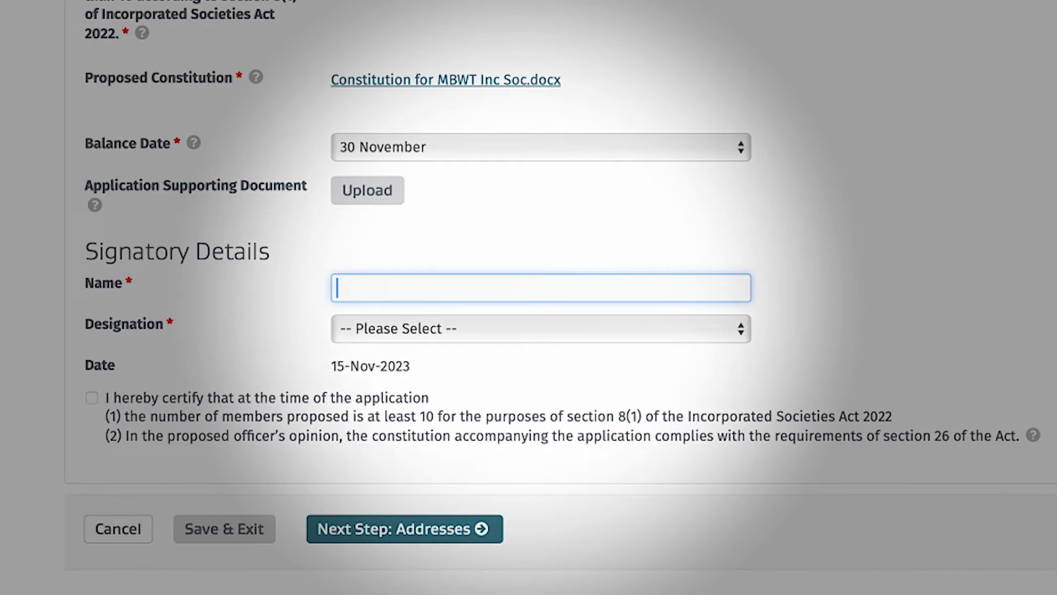
Enter the signatory's name and set the designation to Officer.
text(Test Test)
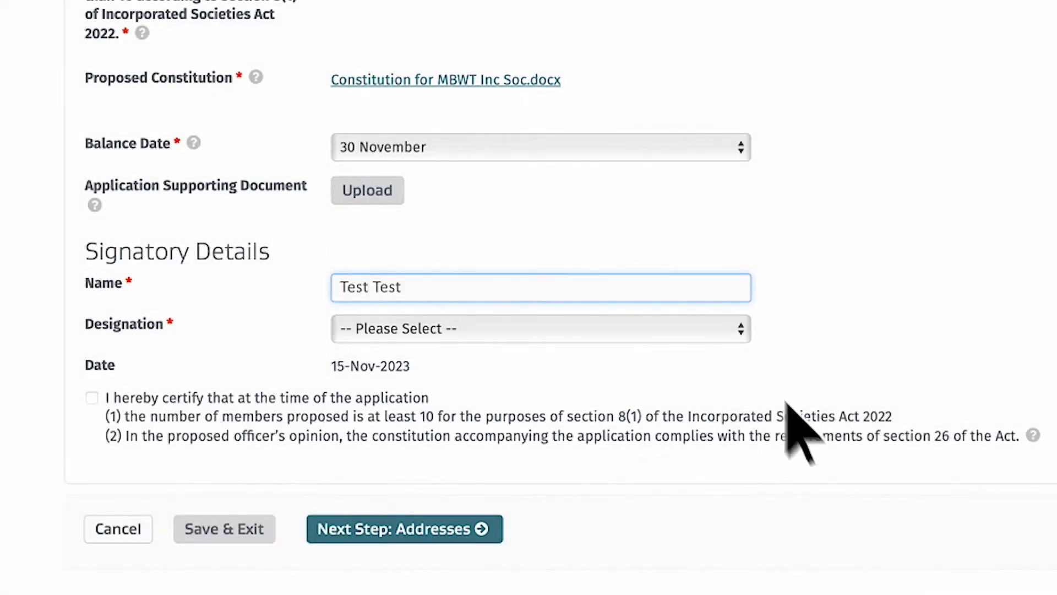
click(742, 335)
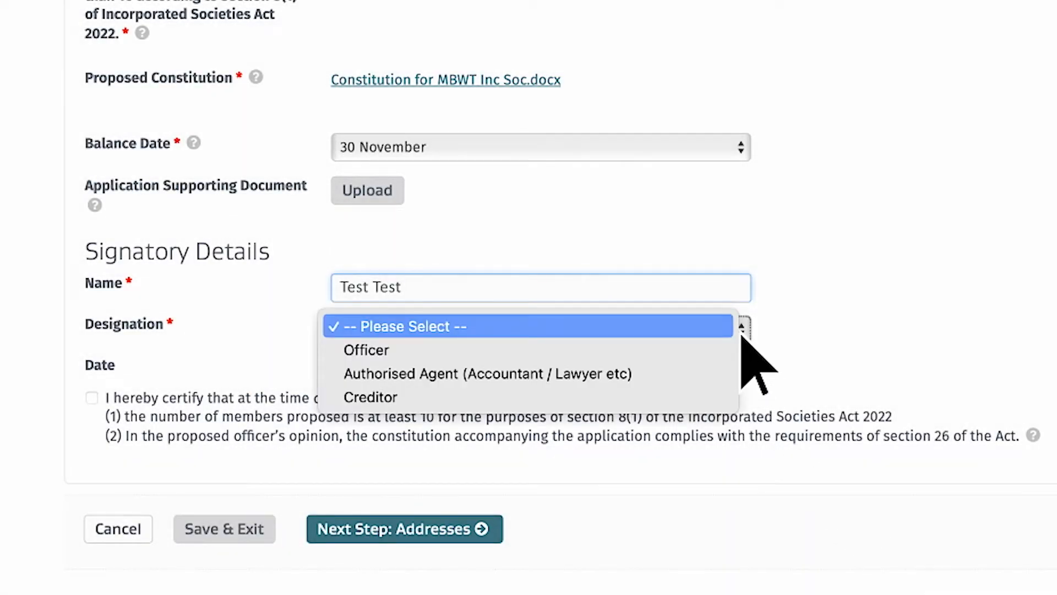
click(679, 352)
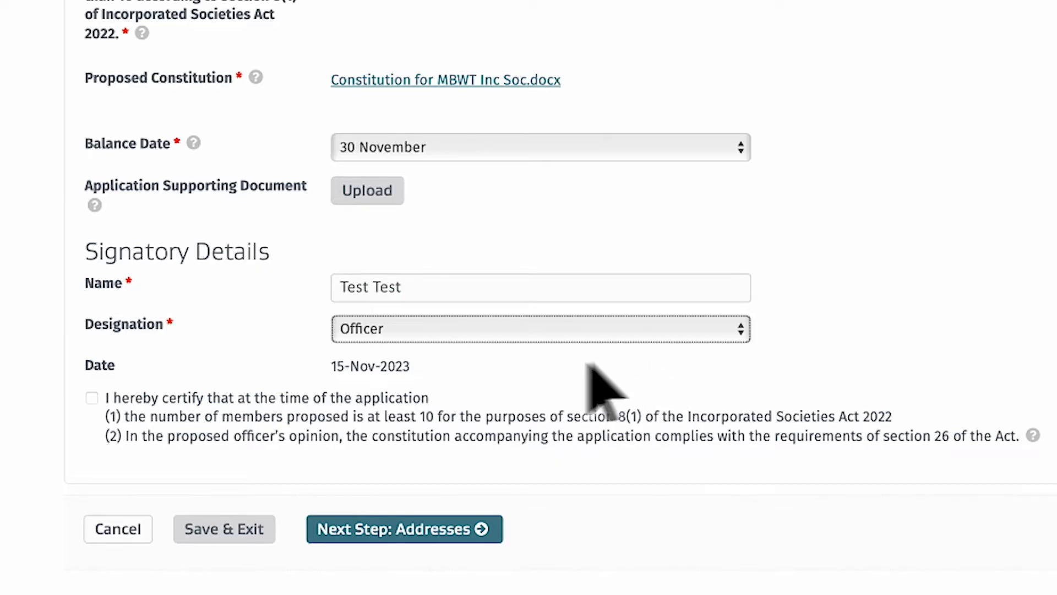
Tick the certification statement and move on to the Addresses step.
click(92, 398)
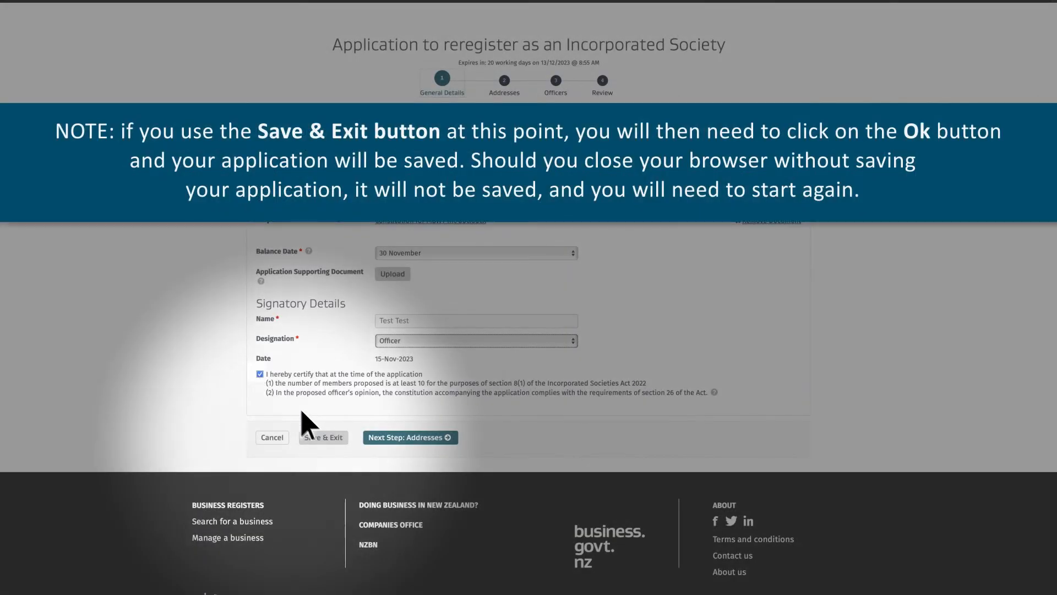
click(327, 437)
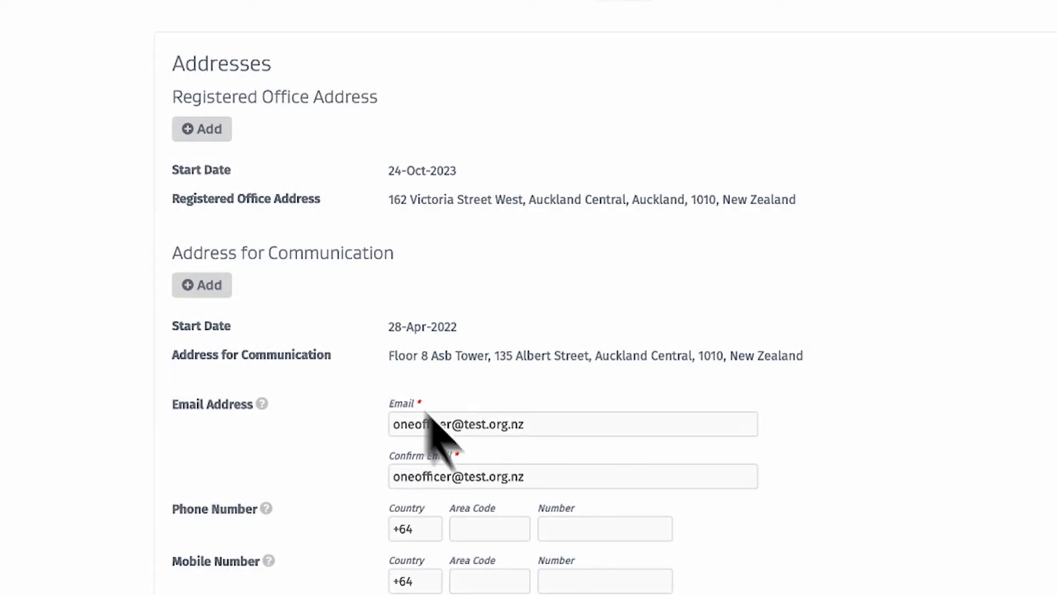
Add a new registered office address, filling in the care-of, street, city and postal code fields.
click(202, 129)
text(167 Victoria St West)
key(Tab)
text(Auckland Central)
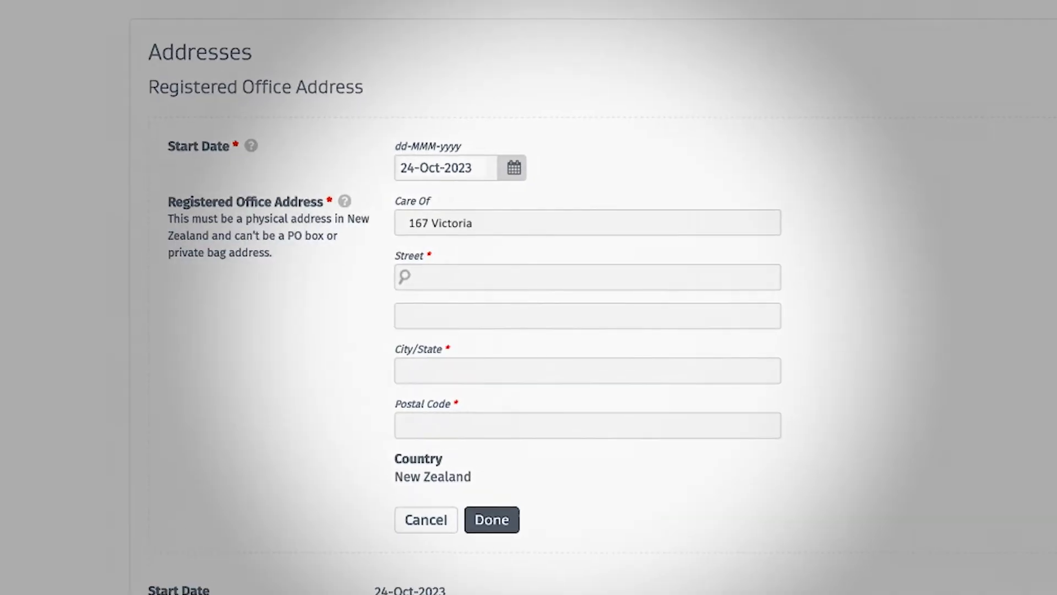
key(Tab)
key(Tab)
text(Auckland)
key(Tab)
text(1010)
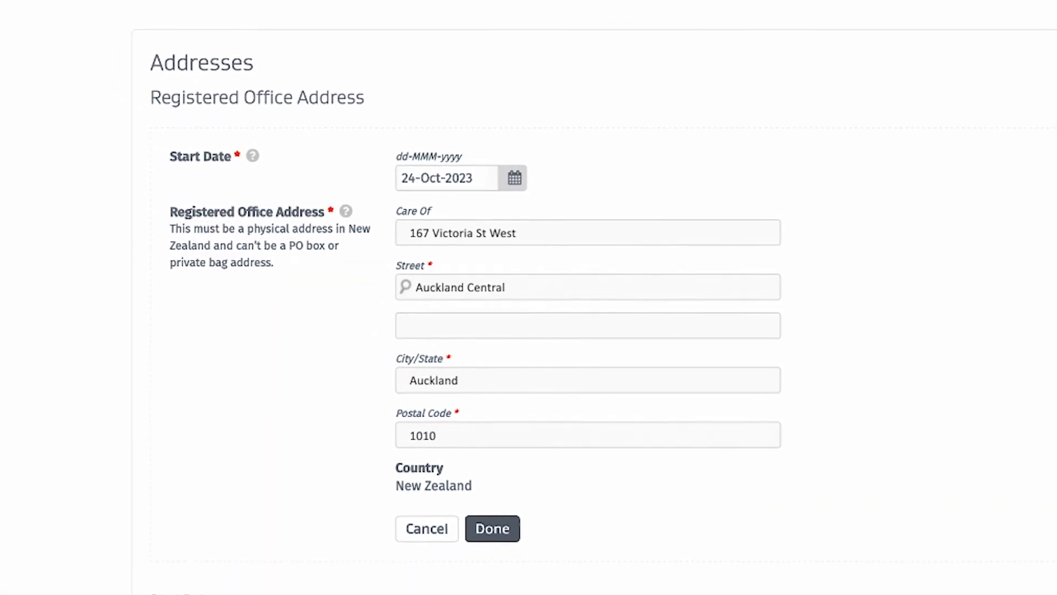
click(494, 527)
Add a new address for communication by copying the registered office address.
scroll(510, 530, down, 3)
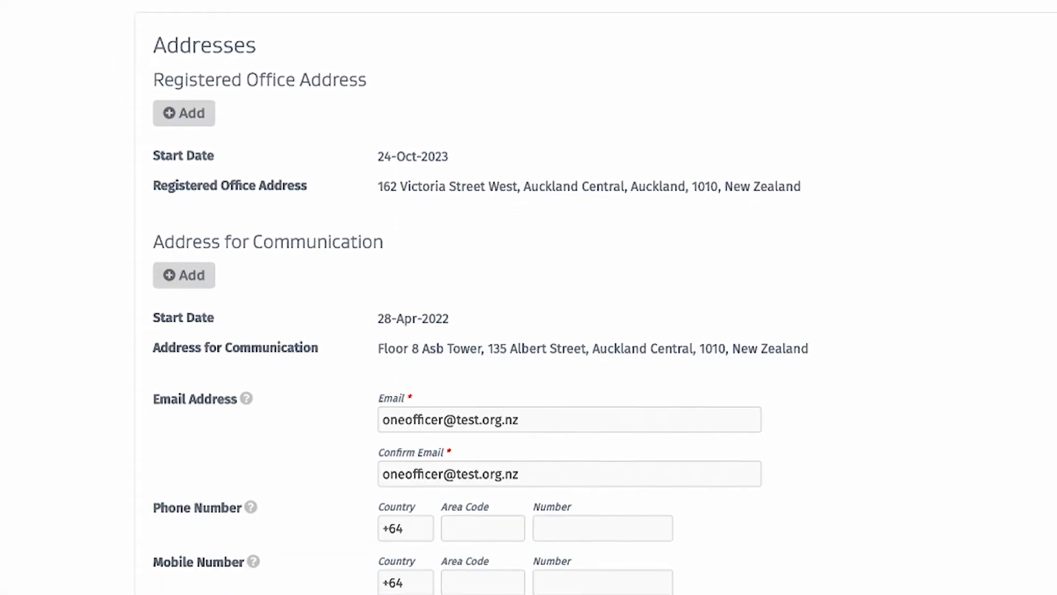
scroll(528, 298, down, 1)
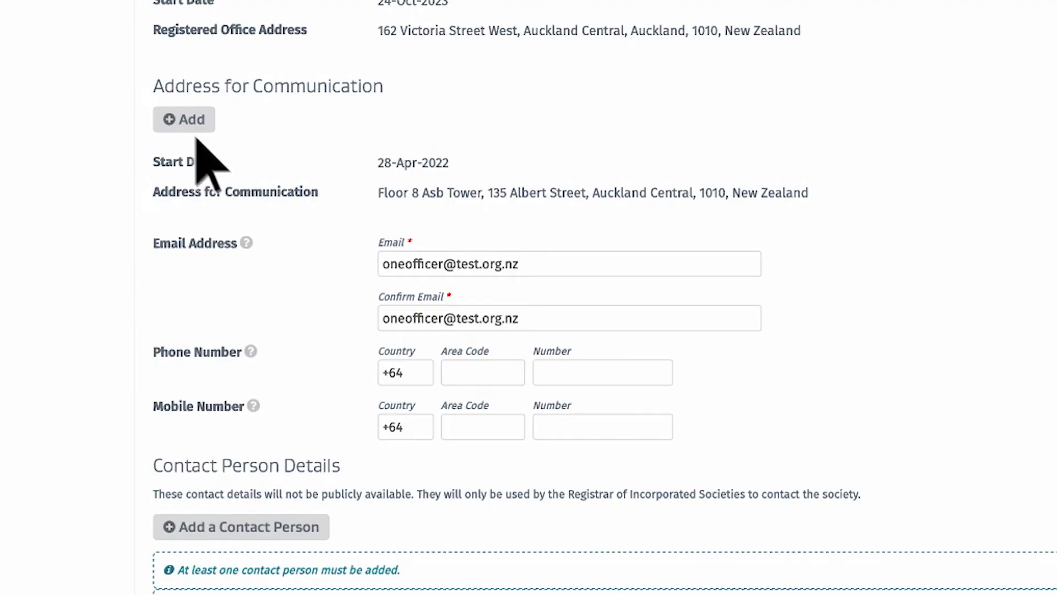
click(185, 122)
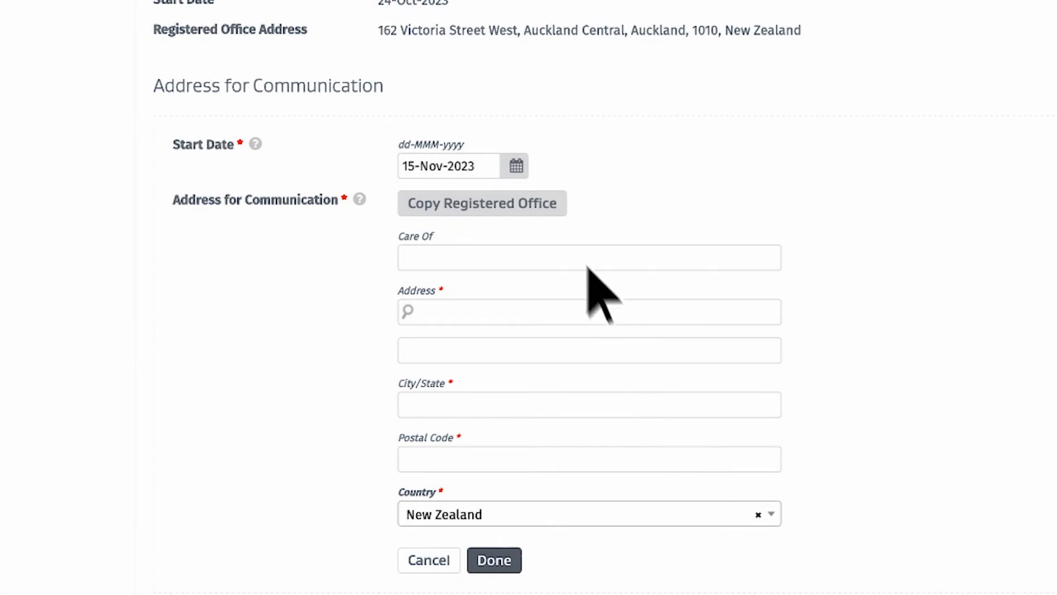
click(548, 208)
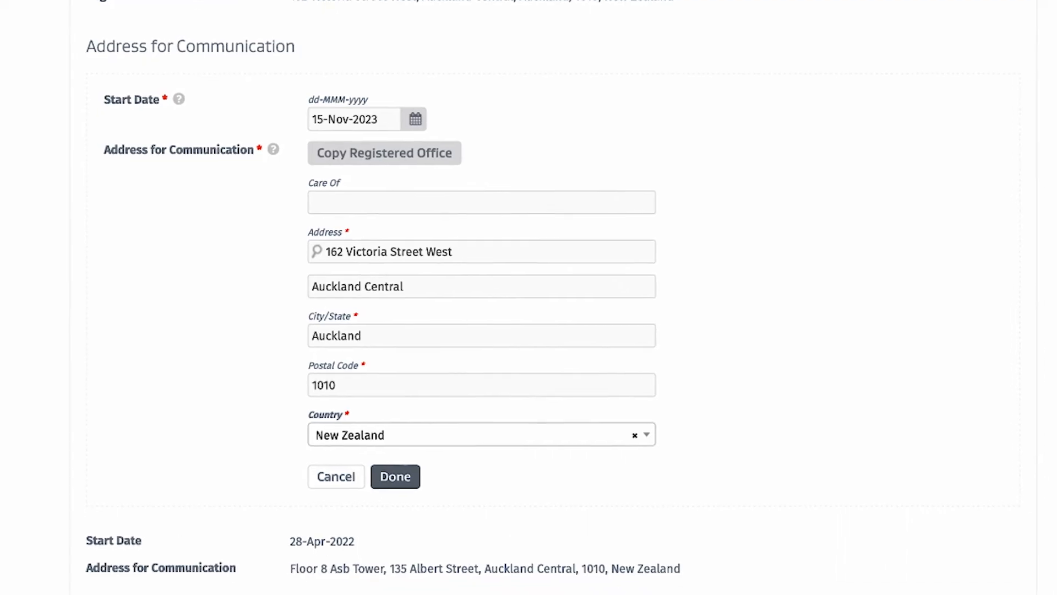
click(382, 465)
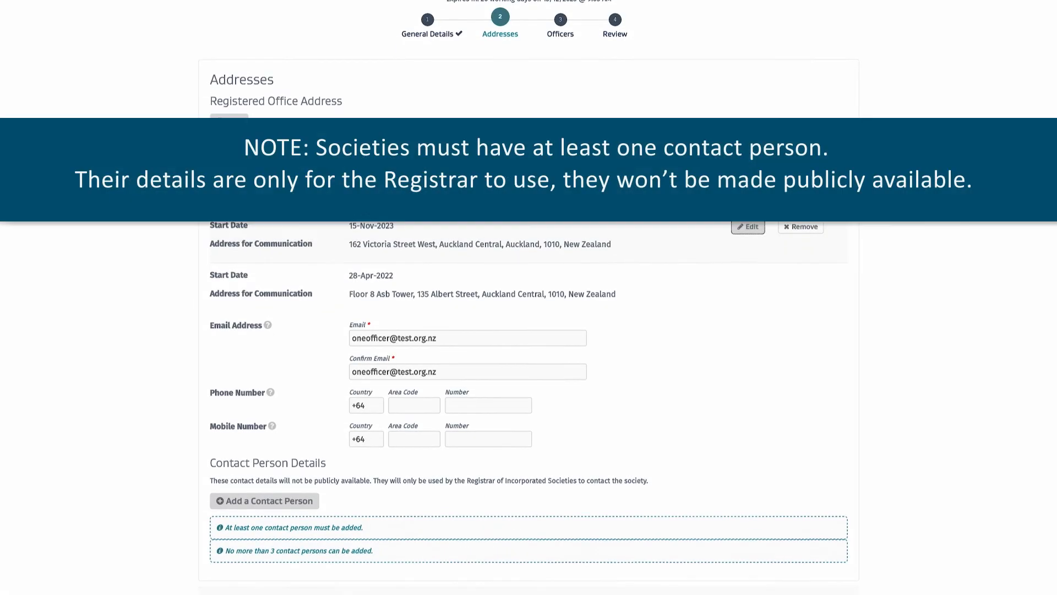
Add a contact person with their name, address, phone number, e-mail and start date.
scroll(529, 386, down, 3)
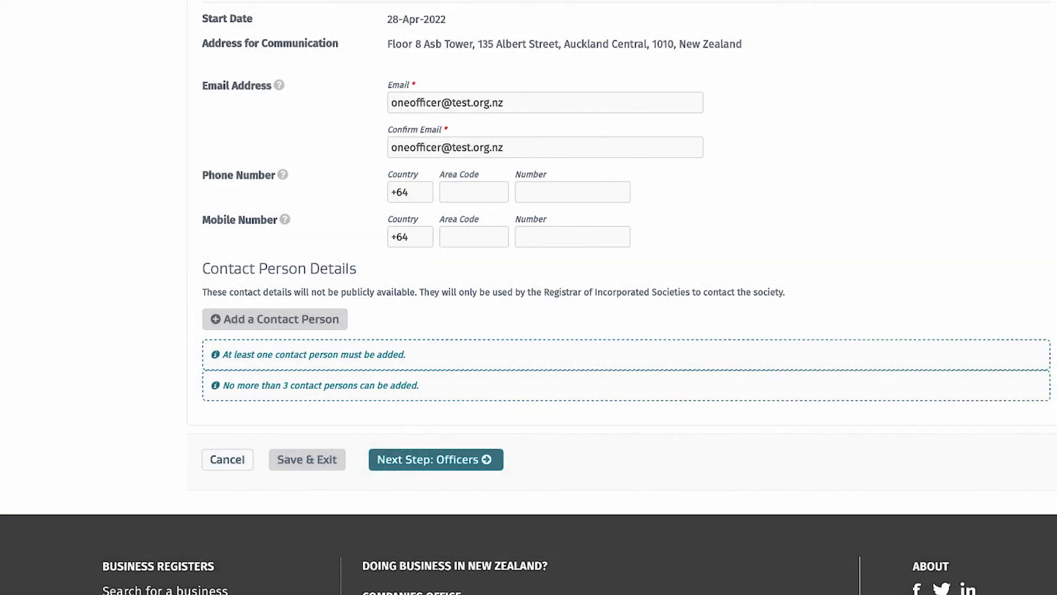
click(334, 321)
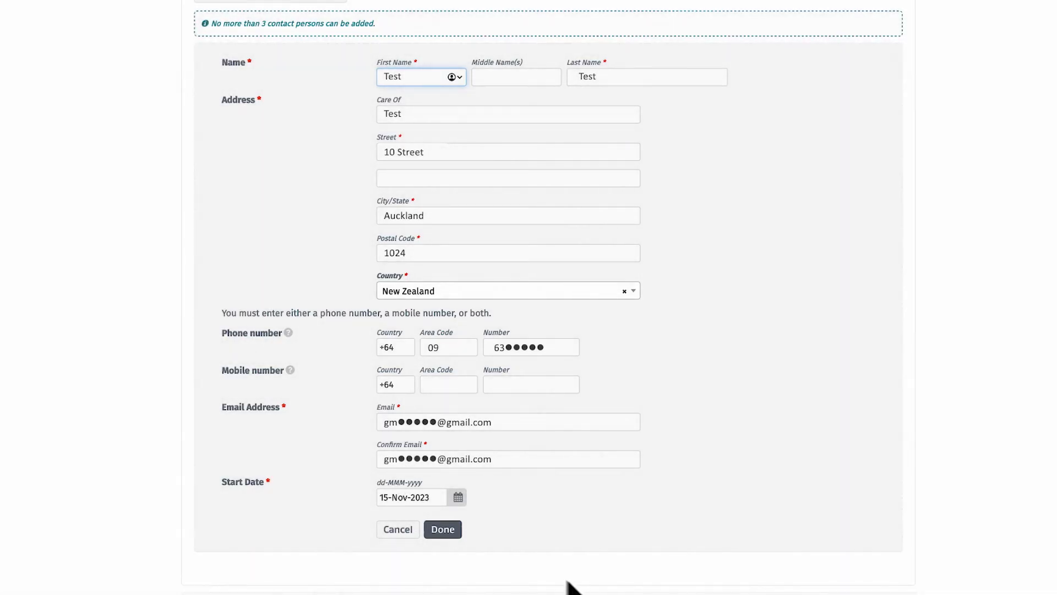
click(444, 531)
scroll(528, 298, up, 5)
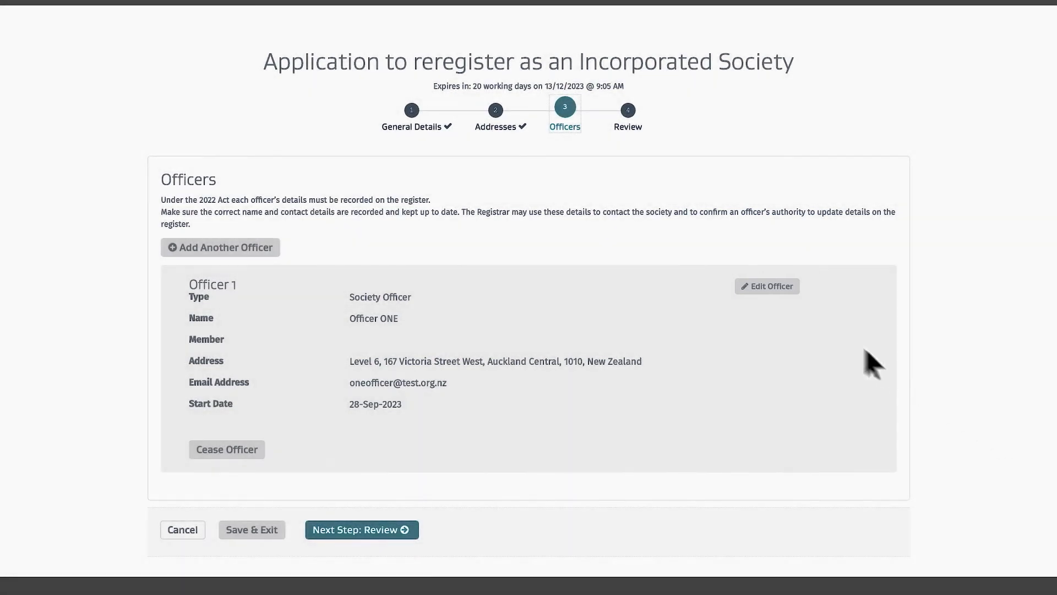
Edit Officer 1 and set Member to Yes.
click(768, 287)
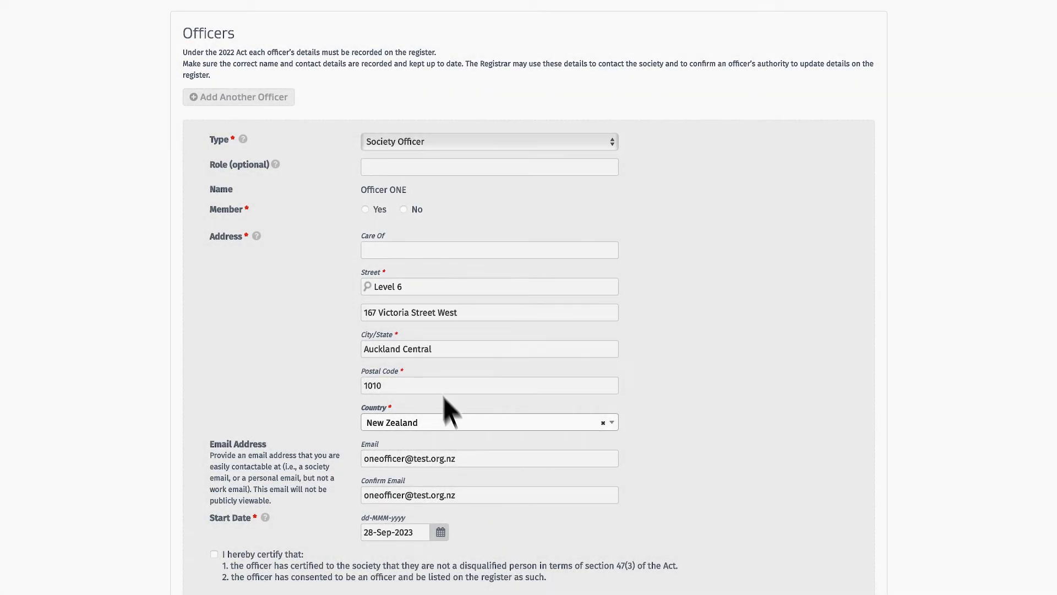
click(366, 209)
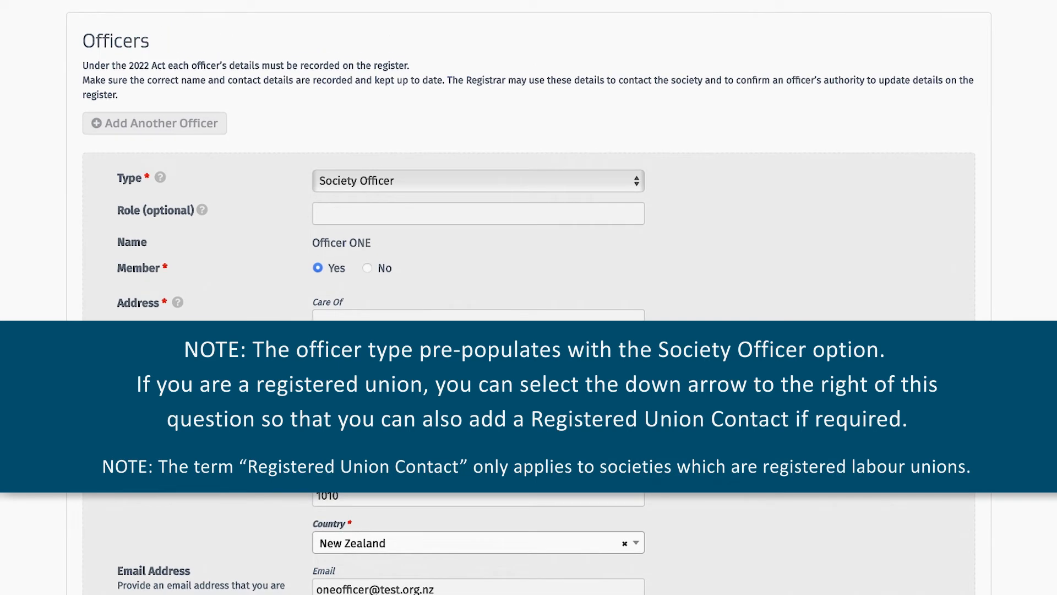
Review the available officer type options.
click(637, 182)
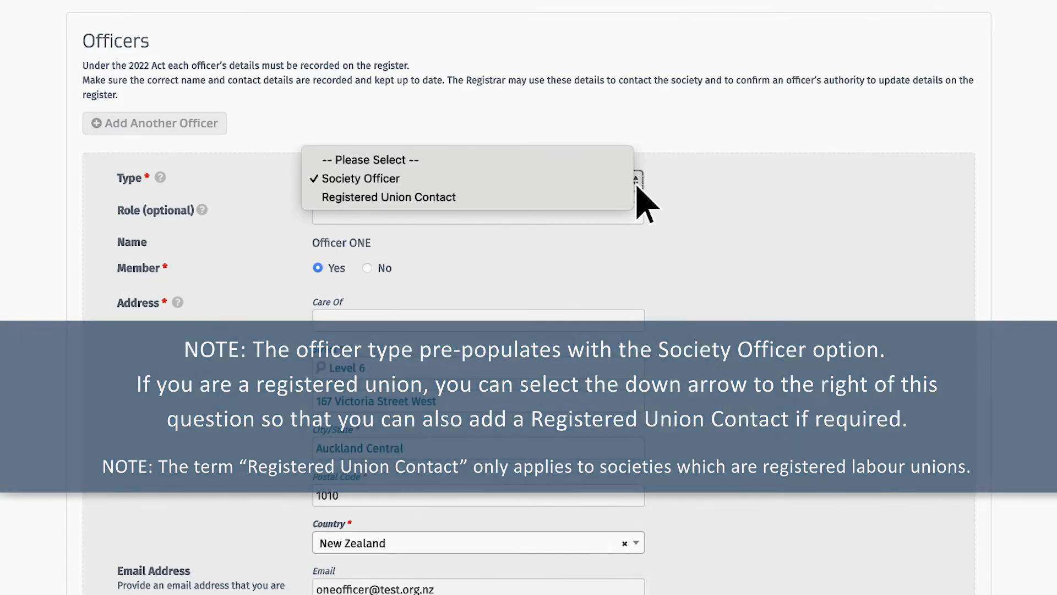
click(639, 201)
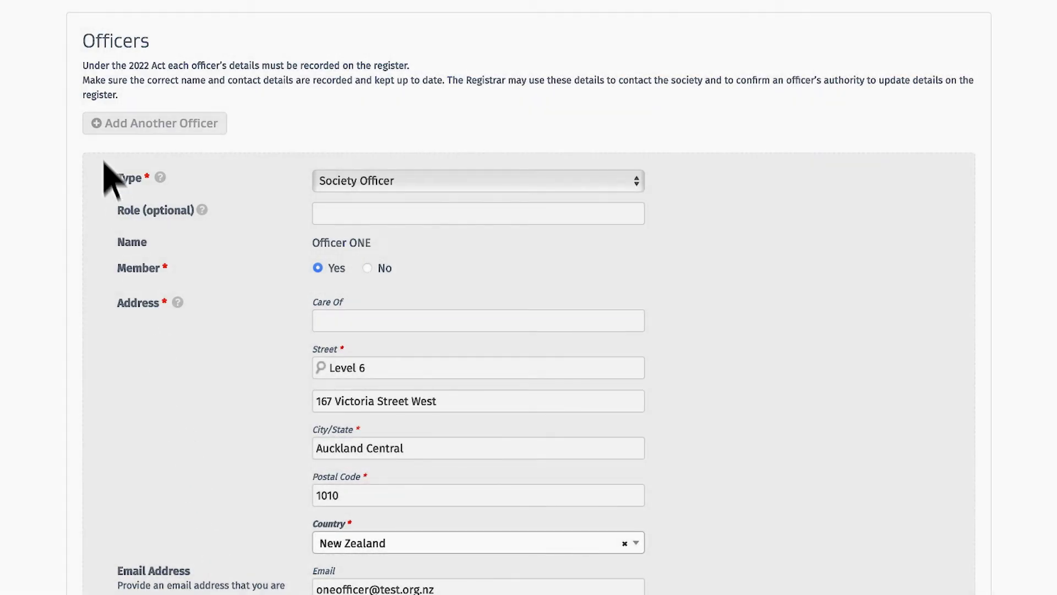
Add yourself as another society officer, set Member to Yes, tick the officer certification and save the officer.
click(93, 123)
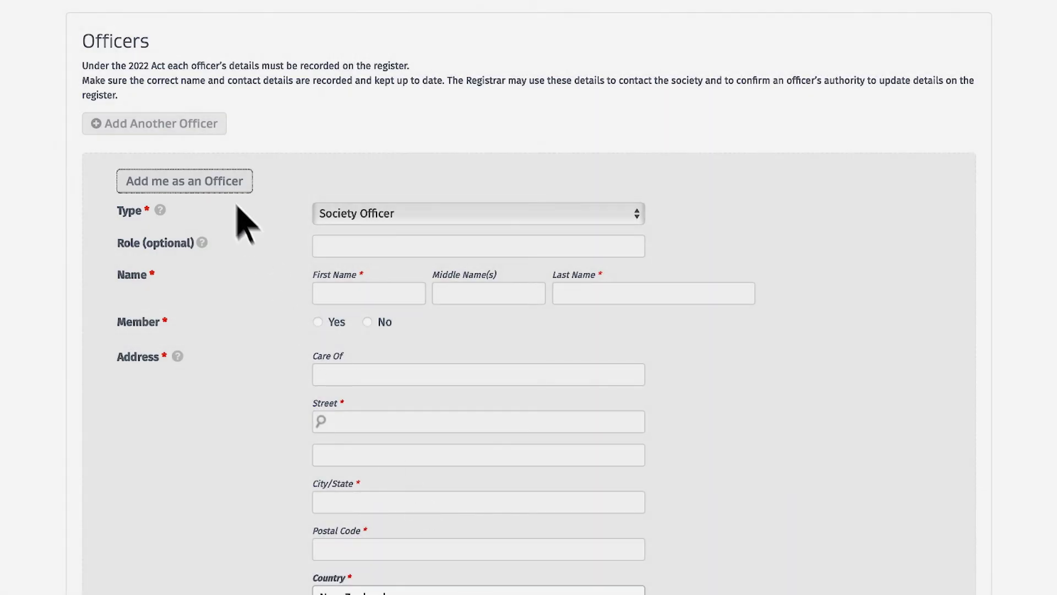
click(227, 182)
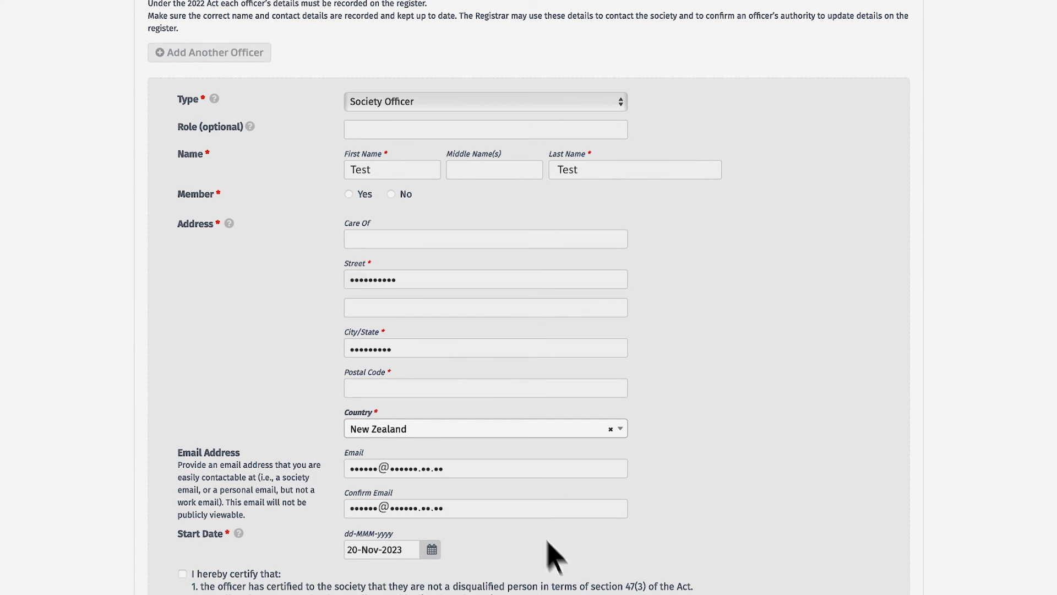
click(349, 194)
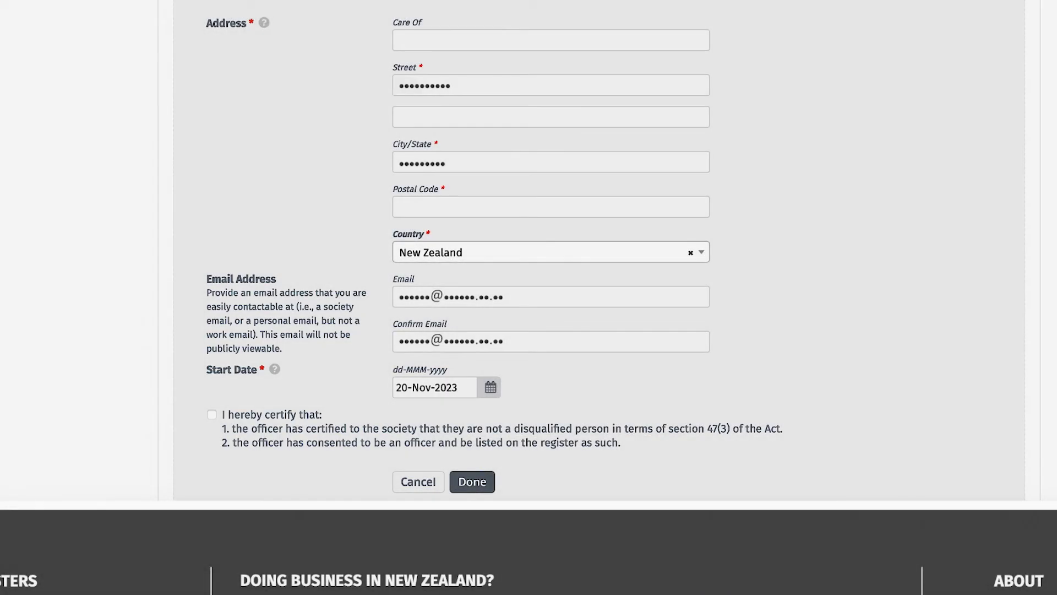
click(212, 415)
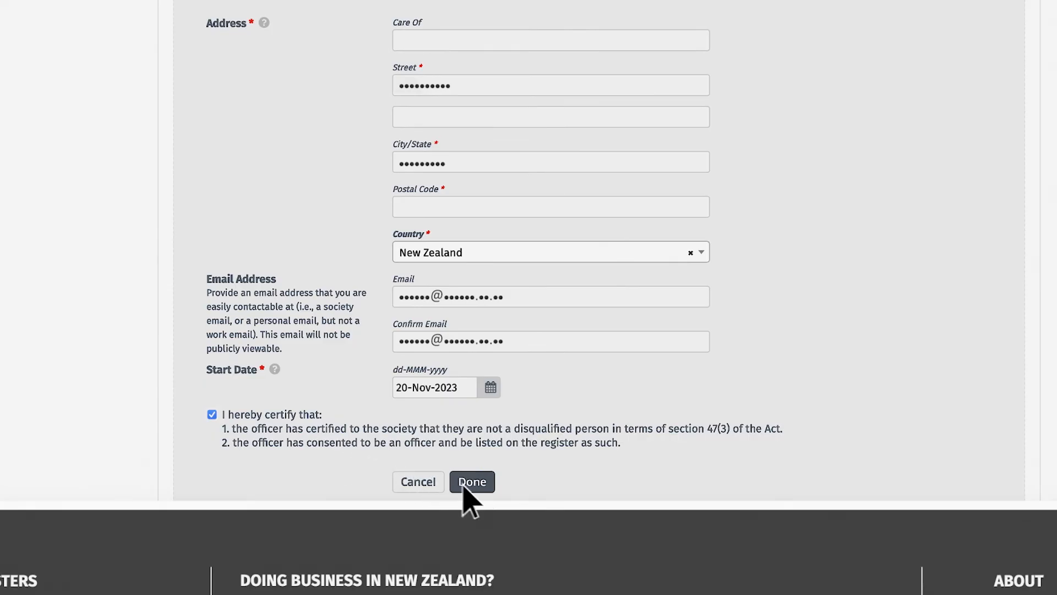
click(482, 490)
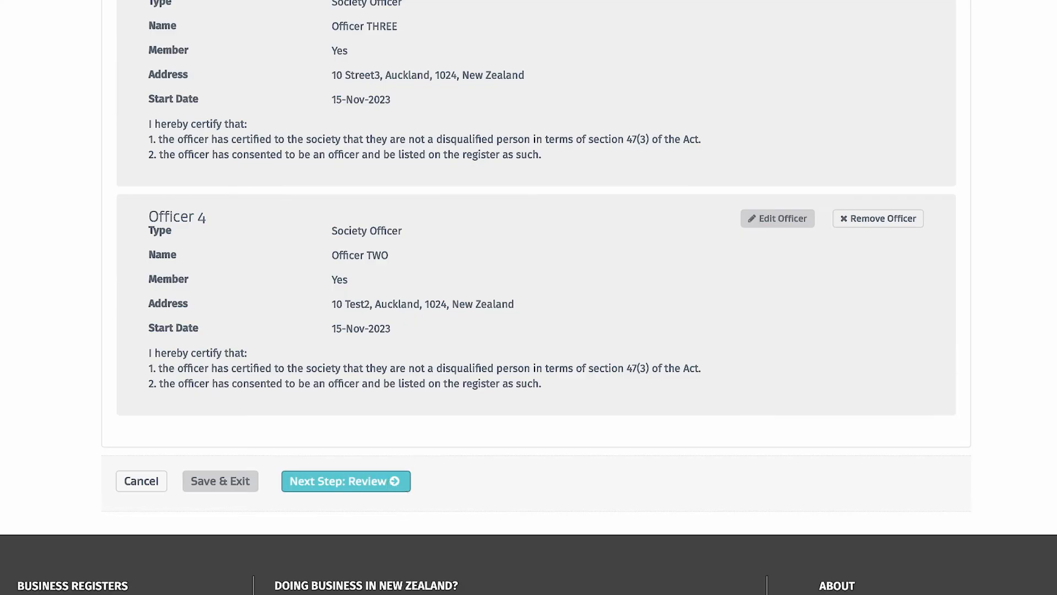
Try to move on to the review step, then edit Officer 1 and tick its officer certification.
click(345, 480)
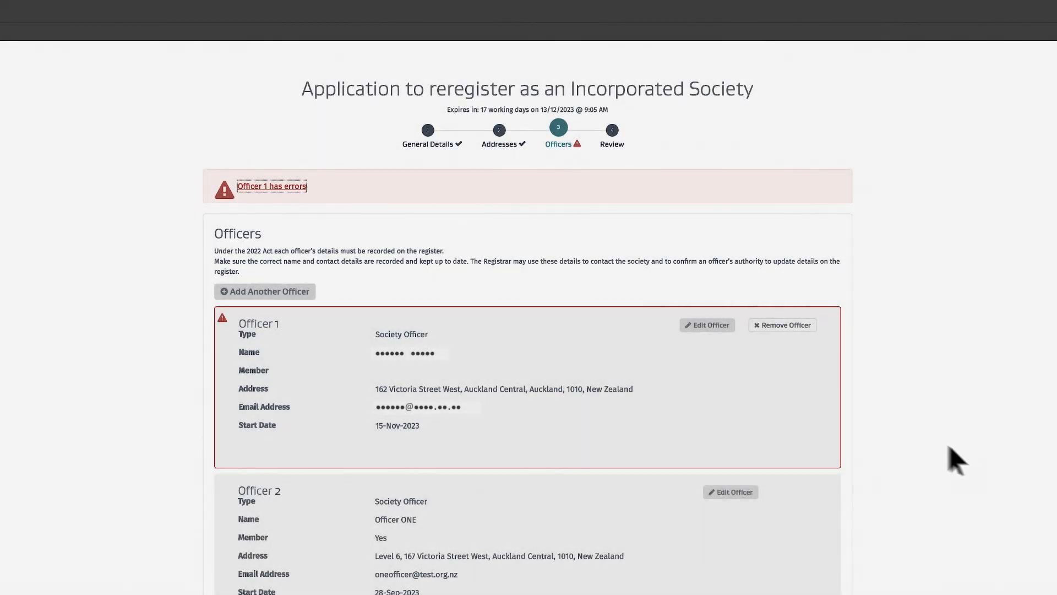
click(711, 325)
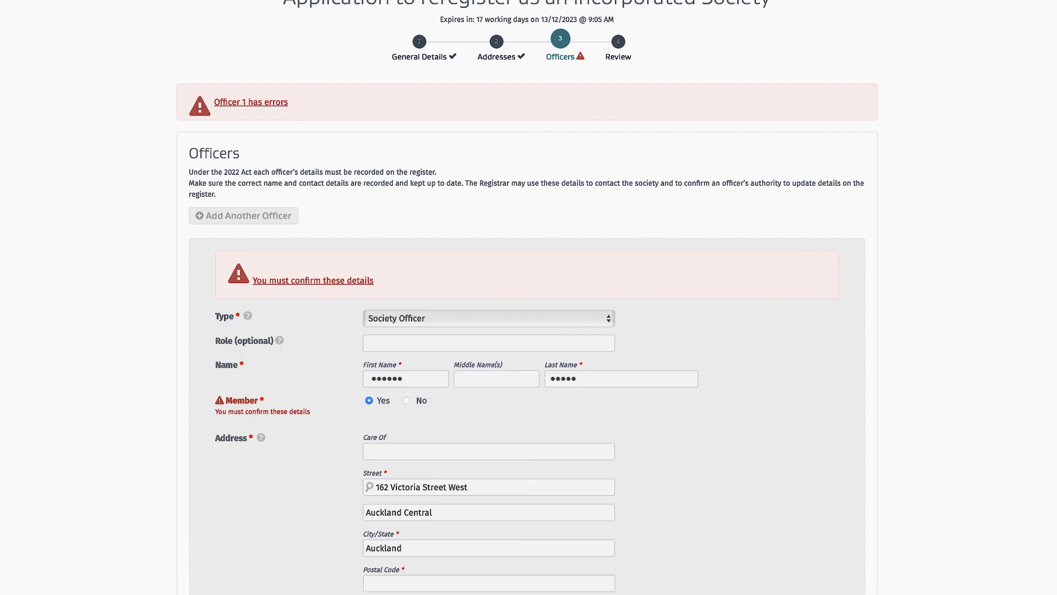
scroll(527, 297, down, 5)
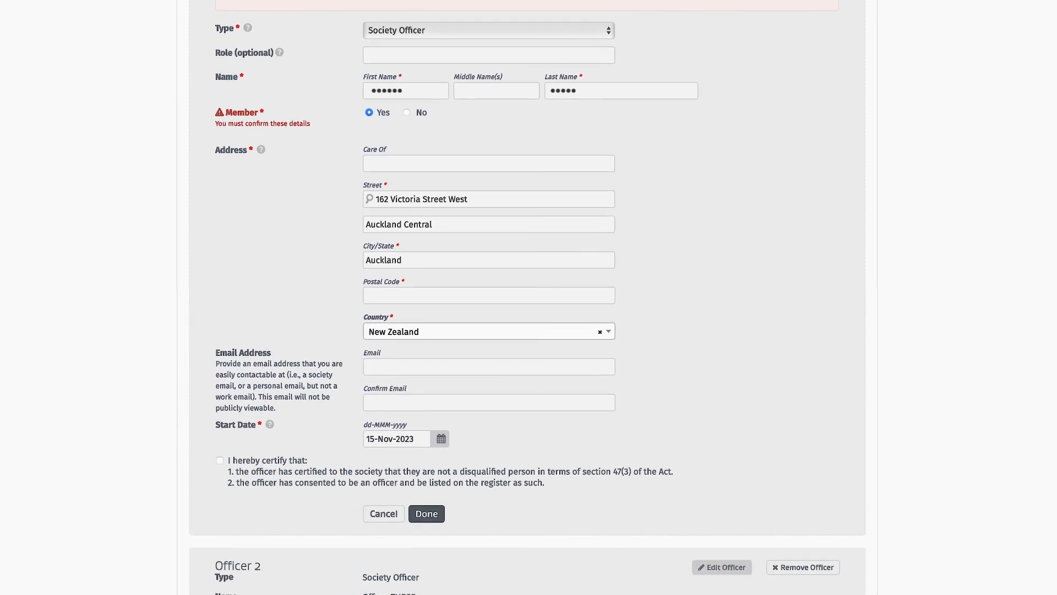
click(220, 460)
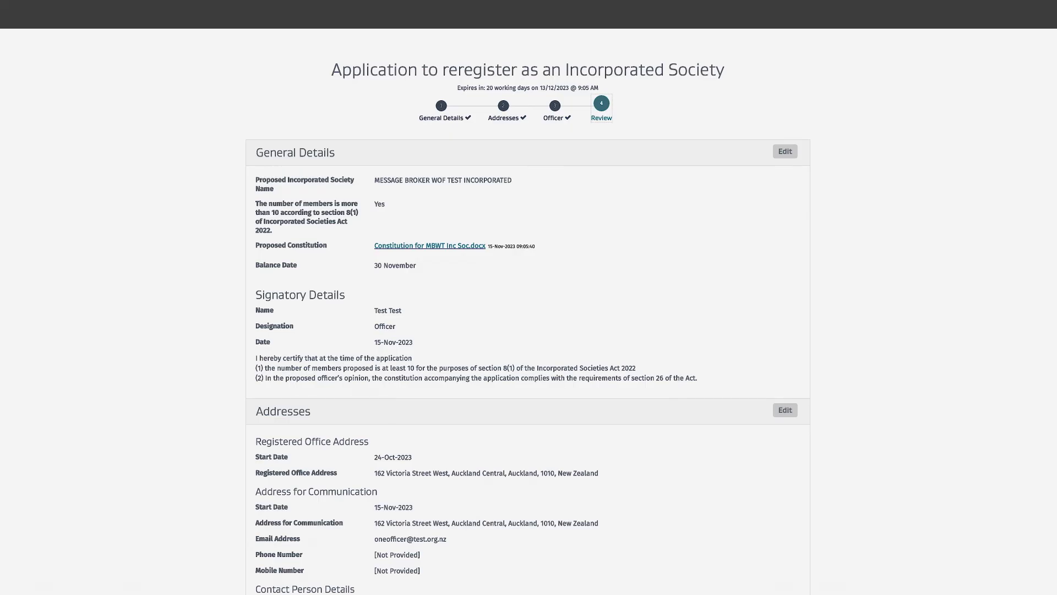
Read through the application review of general details, addresses, contact person and officers.
scroll(528, 308, down, 1)
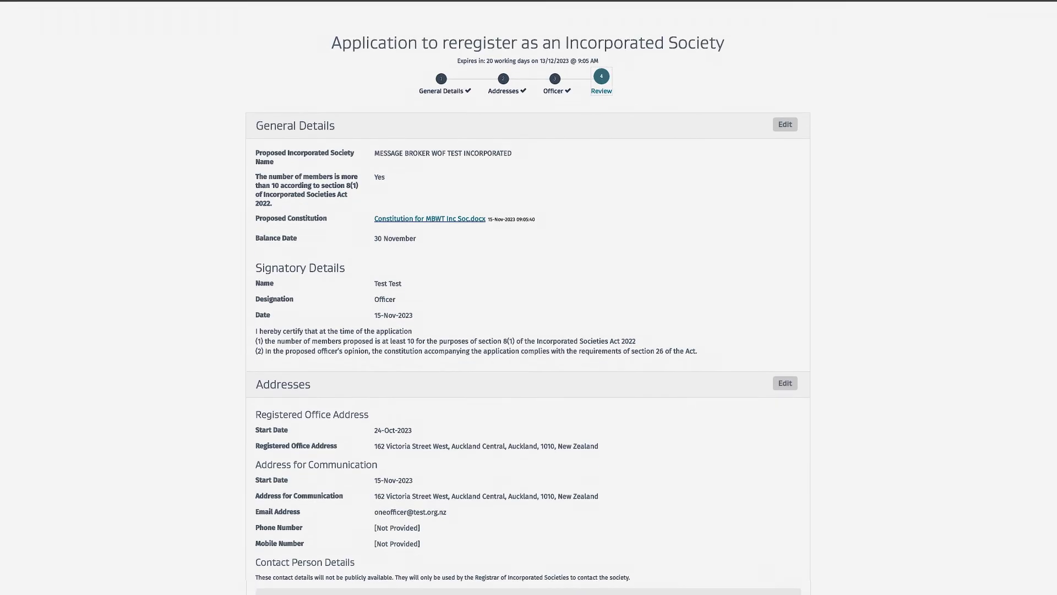
scroll(528, 308, down, 3)
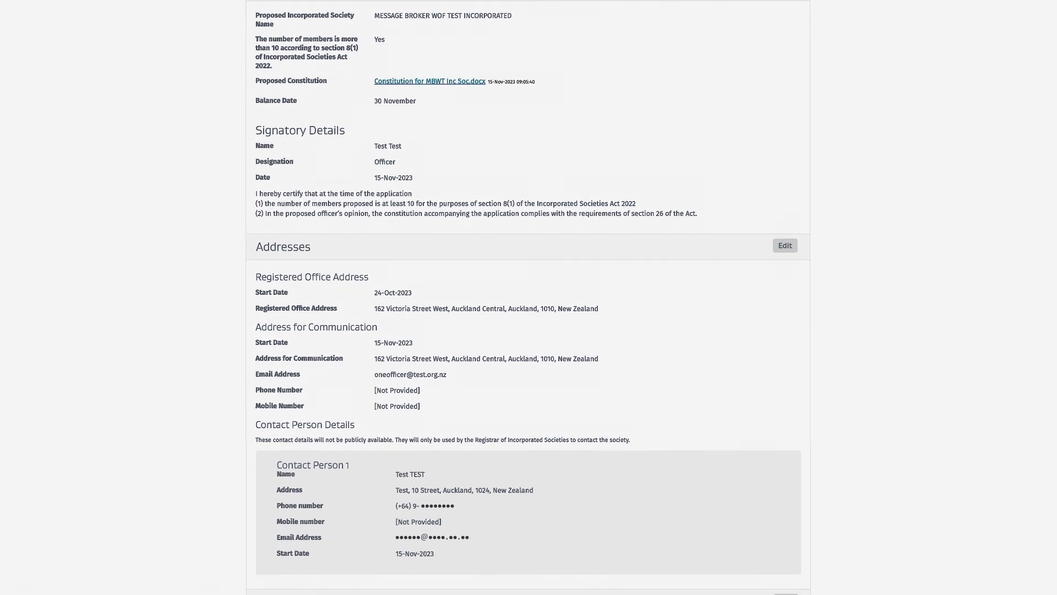
scroll(529, 308, down, 3)
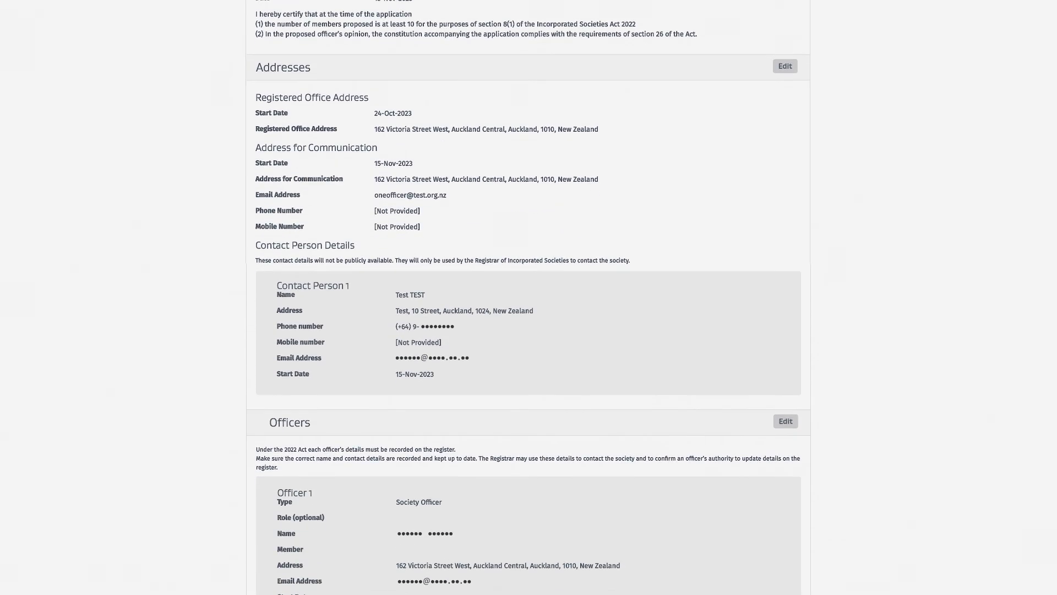
scroll(529, 309, down, 2)
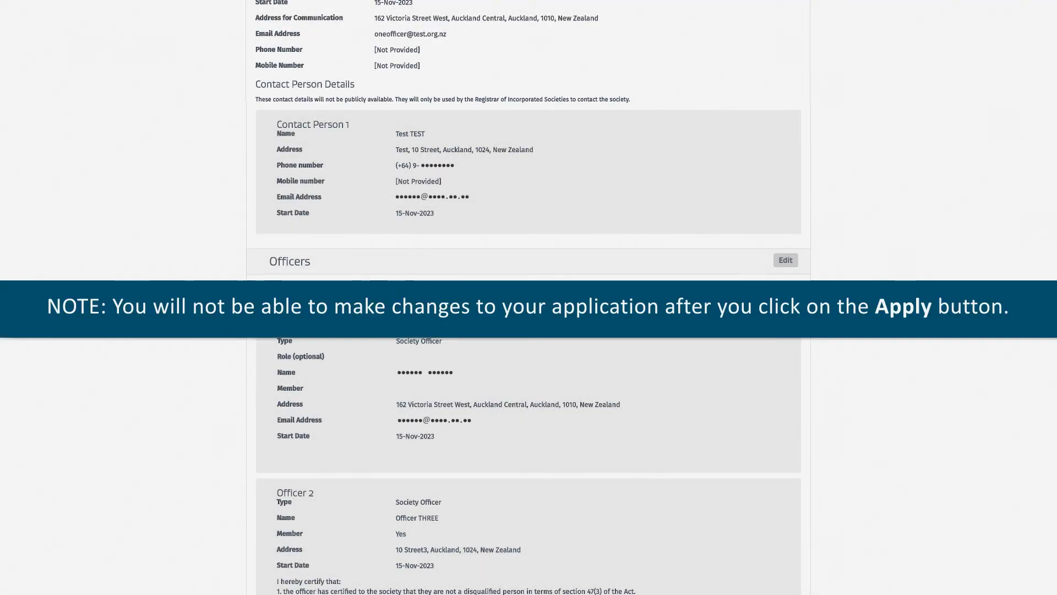
scroll(528, 309, down, 2)
scroll(528, 297, down, 3)
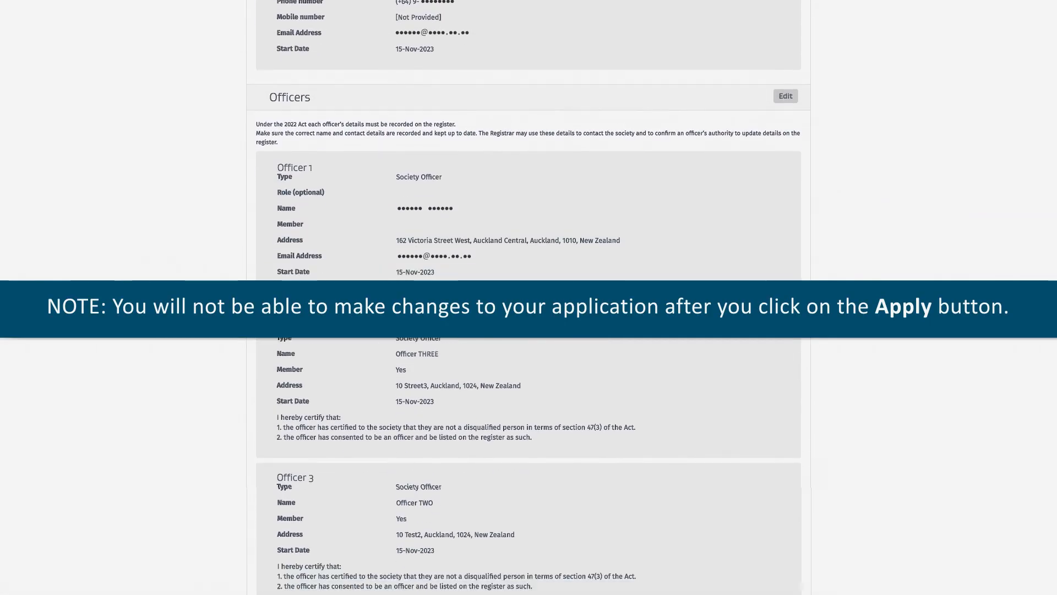
scroll(528, 297, down, 3)
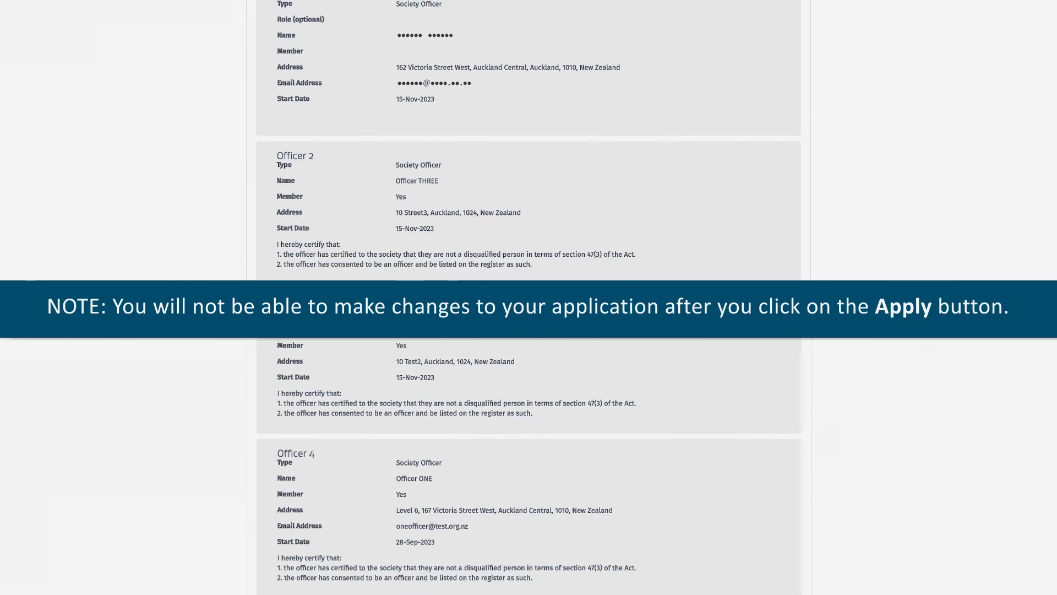
scroll(529, 298, down, 2)
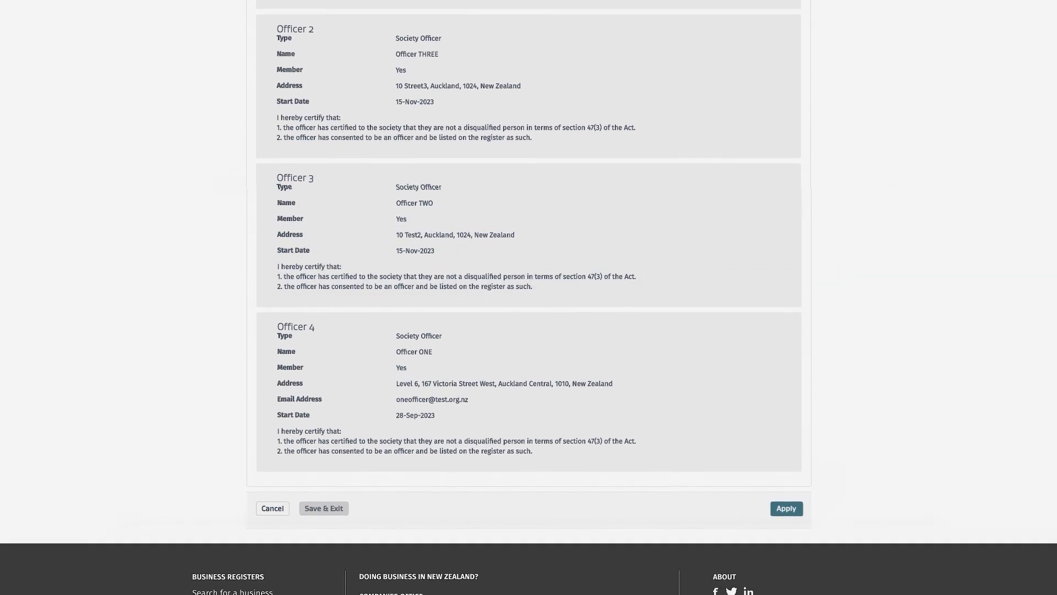